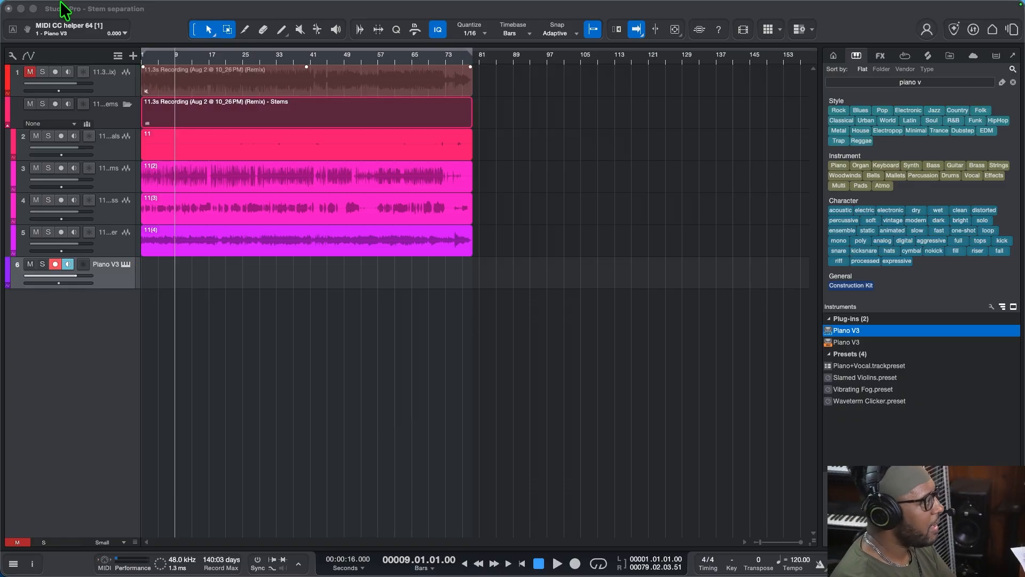
Audition the "other" stem on track 5 in solo, and release the solo.
{"action": "left_click", "coordinate": [49, 232]}
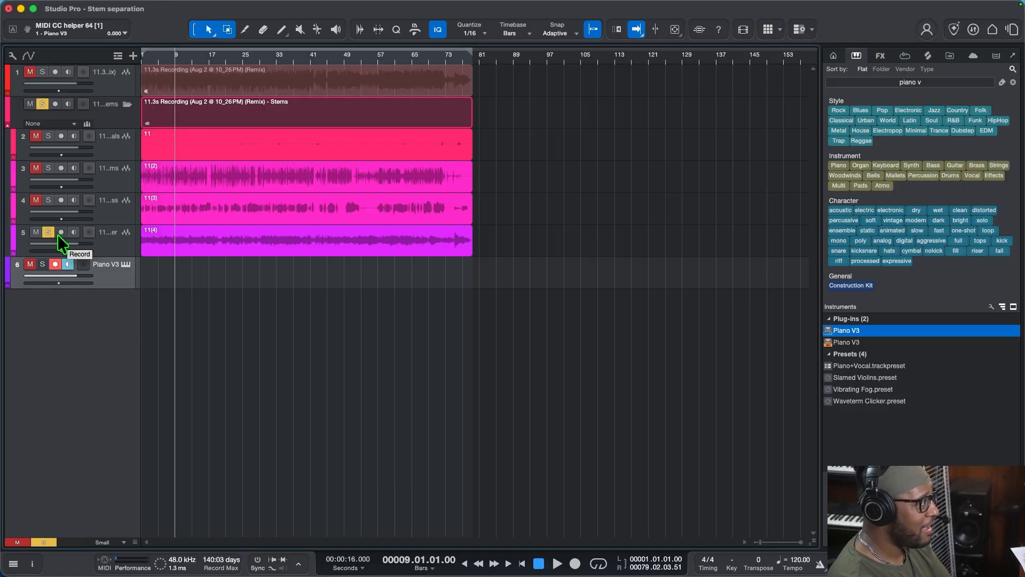
{"action": "key", "text": "space"}
{"action": "left_click", "coordinate": [49, 232]}
{"action": "key", "text": "space"}
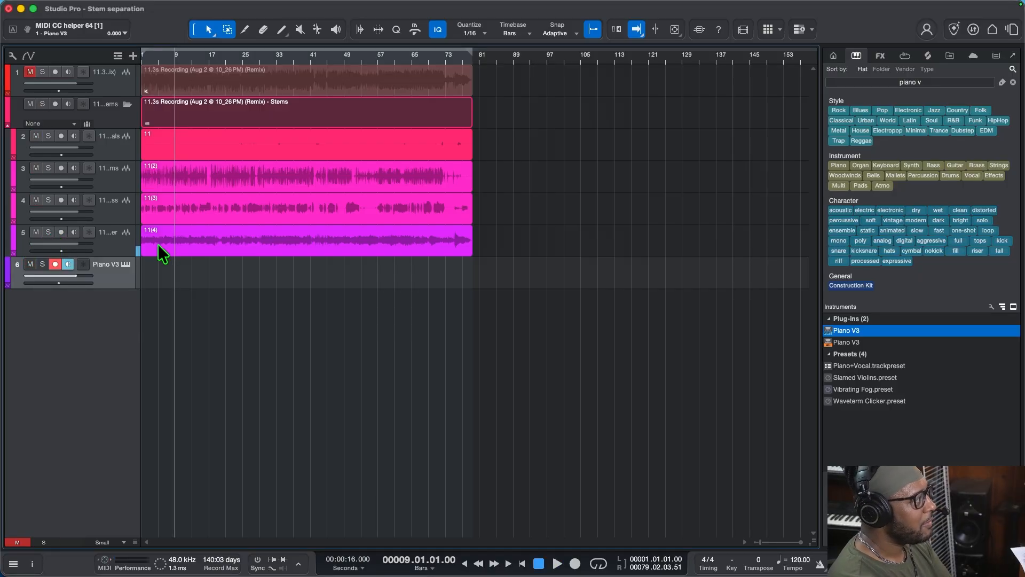
Convert the "other" stem's audio event 11(4) to MIDI on the Piano V3 track using Extract Notes.
{"action": "left_click_drag", "start_coordinate": [233, 251], "coordinate": [231, 274]}
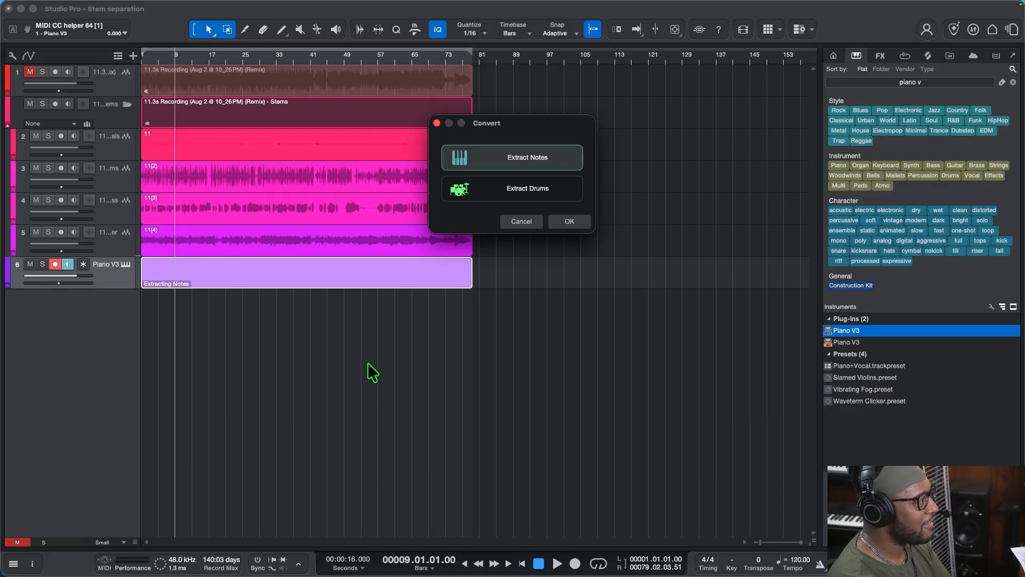
{"action": "left_click", "coordinate": [505, 201]}
{"action": "left_click", "coordinate": [527, 161]}
{"action": "left_click", "coordinate": [570, 221]}
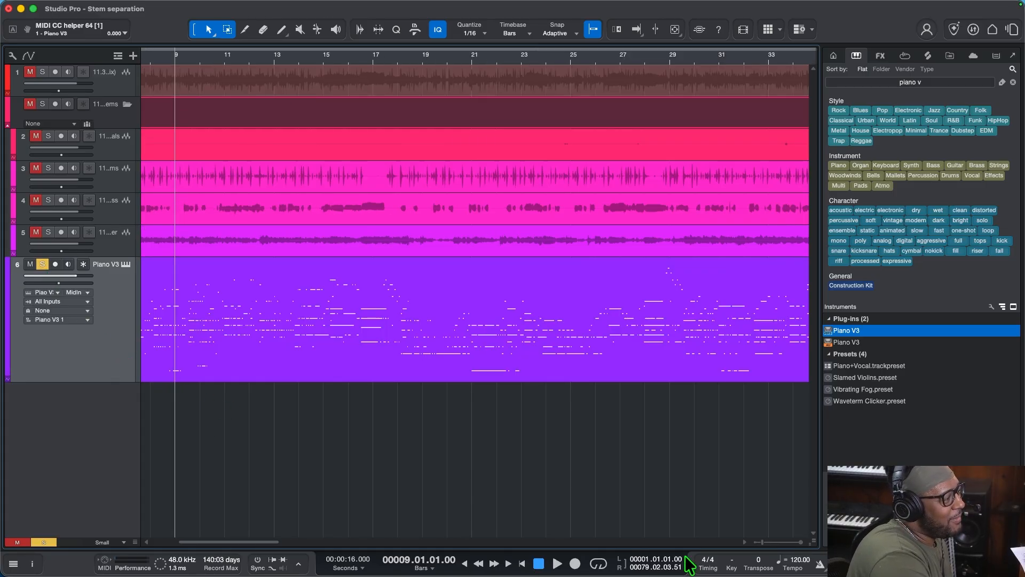
Play the extracted Piano V3 part in solo and compare it with the soloed "other" stem.
{"action": "left_click", "coordinate": [557, 564]}
{"action": "key", "text": "f"}
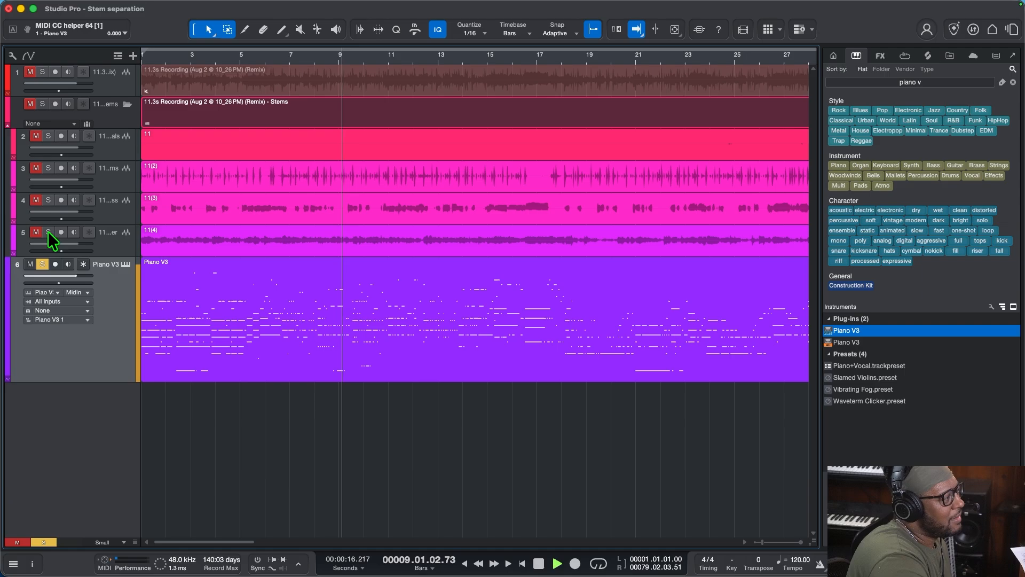
{"action": "left_click", "coordinate": [538, 564]}
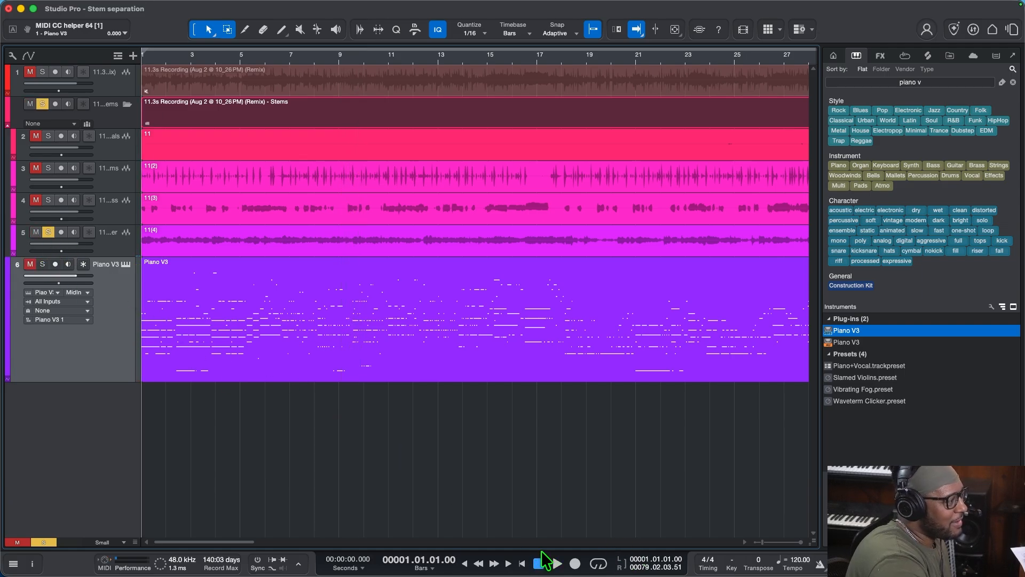
{"action": "left_click", "coordinate": [557, 565]}
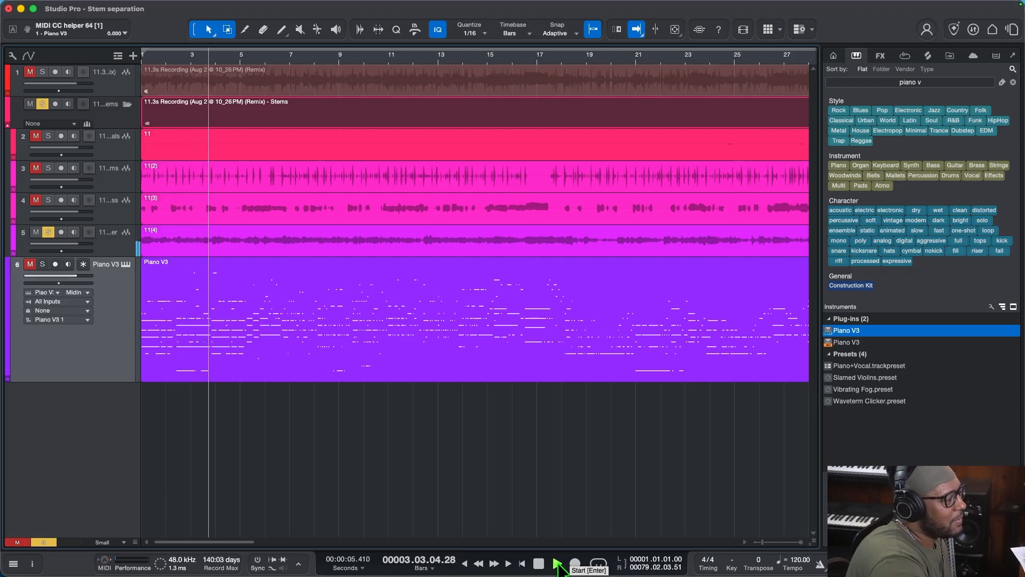
{"action": "left_click", "coordinate": [540, 564]}
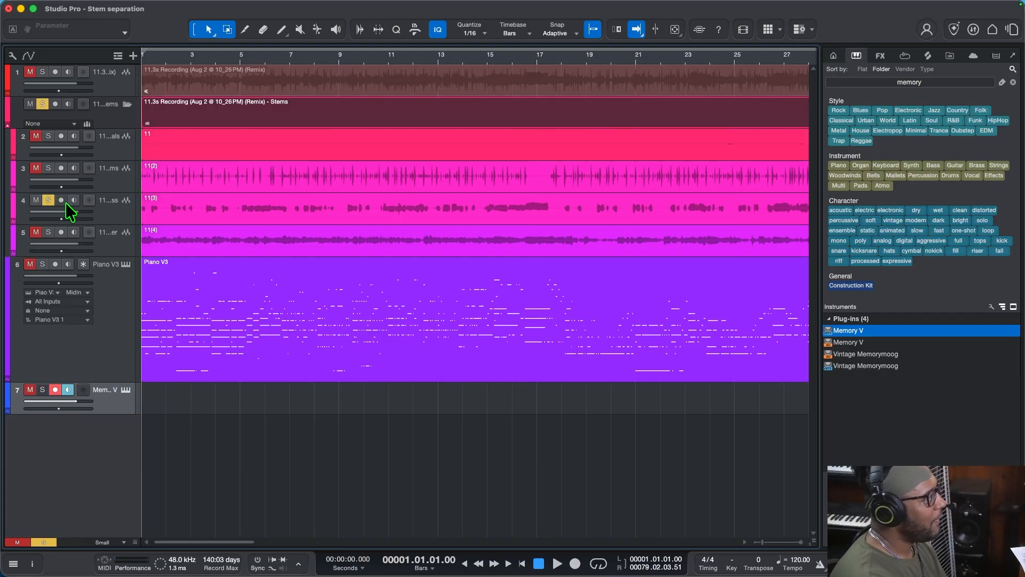
Audition the soloed bass stem and extract the notes of its event 11(3) onto the Memory V track.
{"action": "key", "text": "space"}
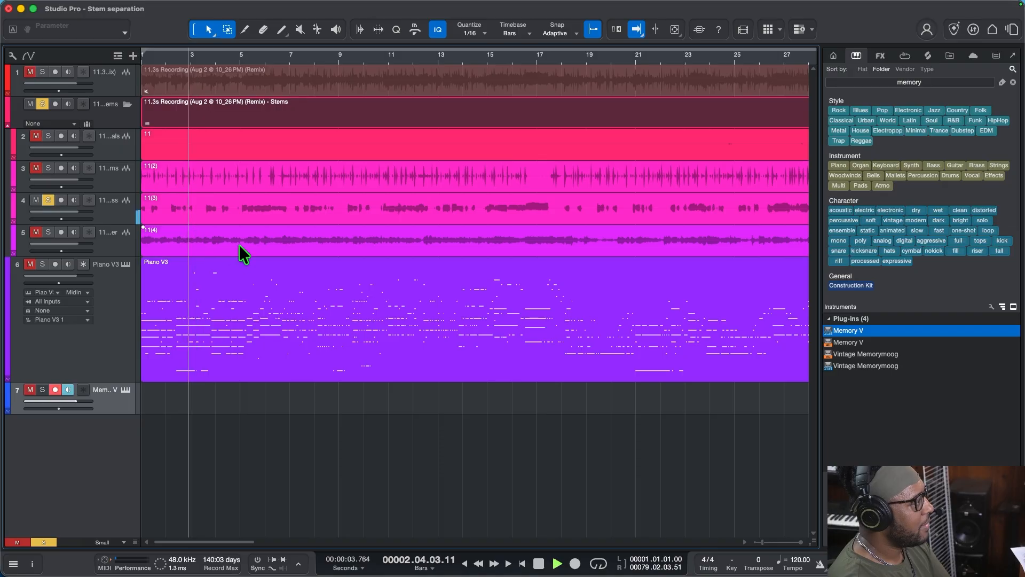
{"action": "key", "text": "space"}
{"action": "left_click_drag", "start_coordinate": [267, 216], "coordinate": [255, 410]}
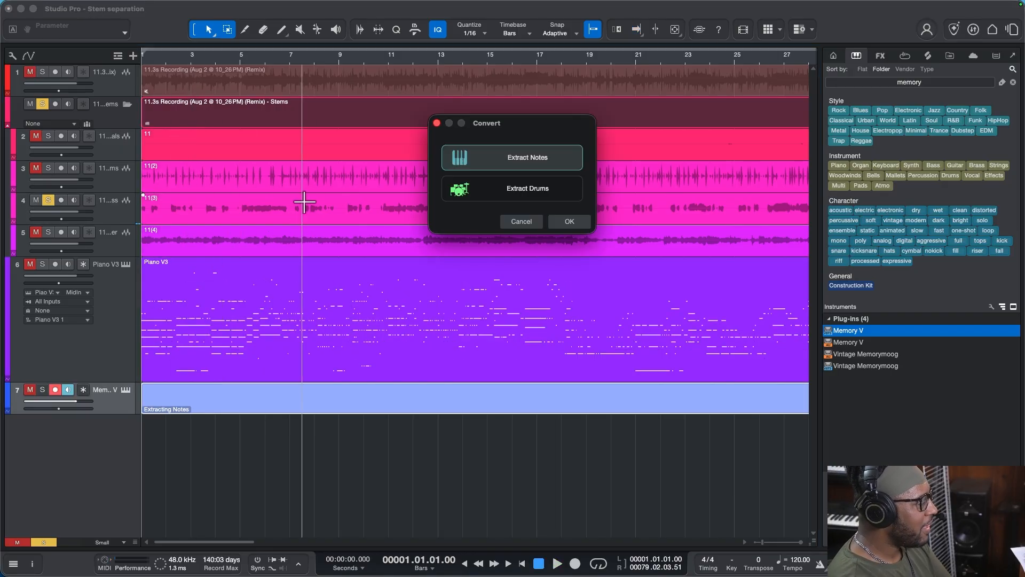
{"action": "left_click", "coordinate": [569, 222]}
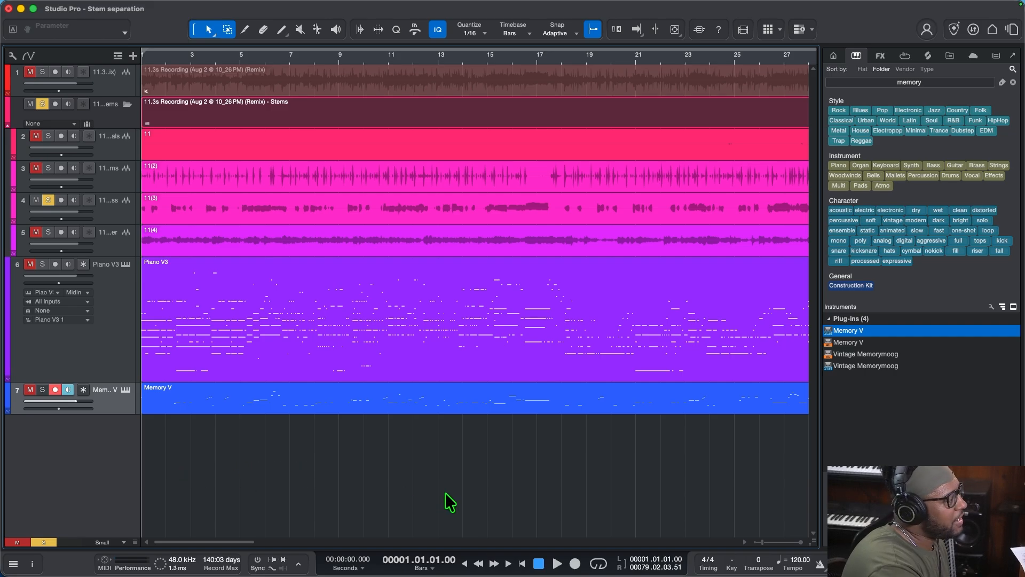
During playback, switch the solo from the bass stem to the Memory V track and select its extracted part.
{"action": "left_click", "coordinate": [557, 565]}
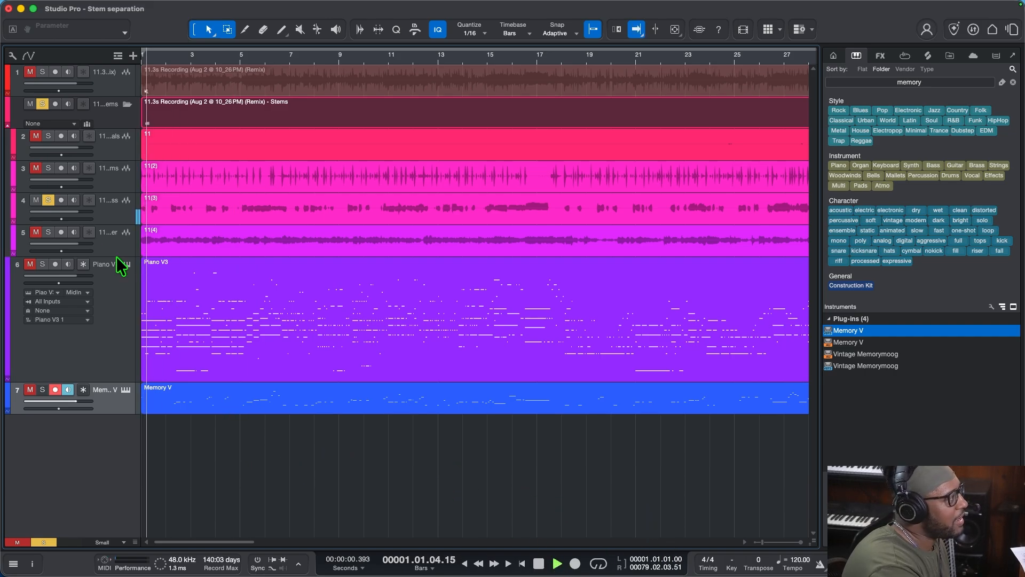
{"action": "left_click", "coordinate": [47, 201]}
{"action": "left_click", "coordinate": [43, 389]}
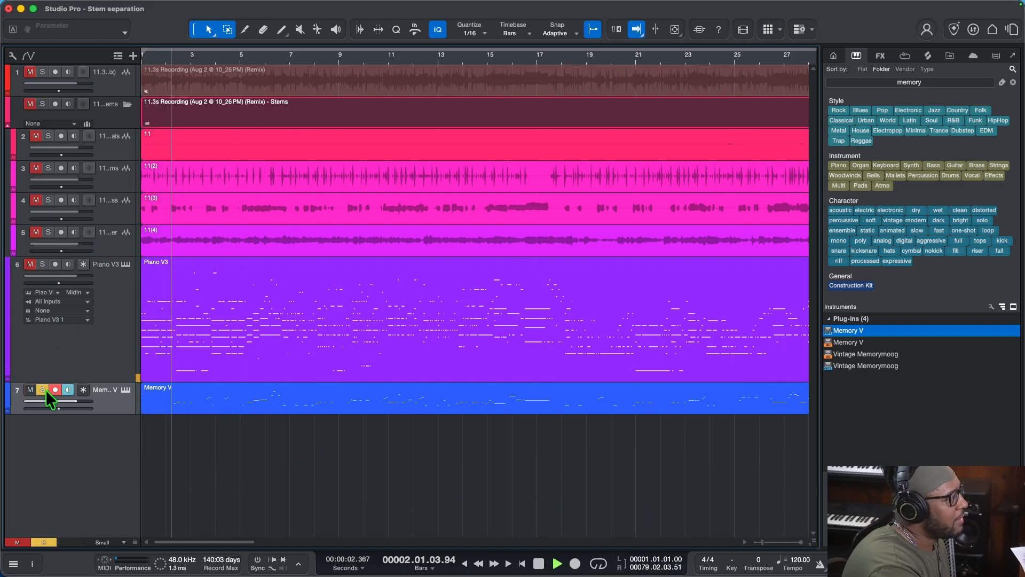
{"action": "left_click", "coordinate": [235, 407]}
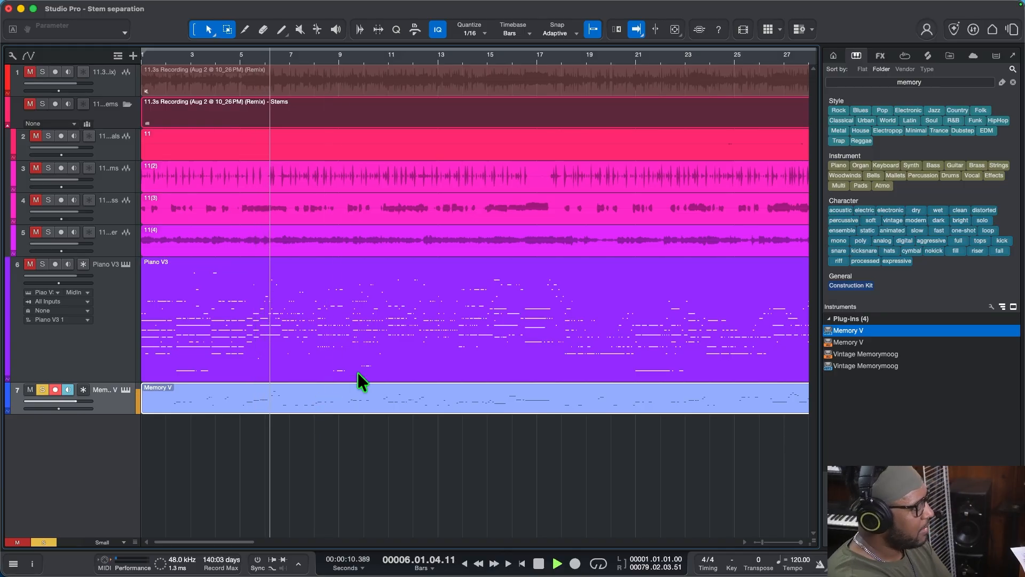
{"action": "key", "text": "space"}
Show the Inspector, set the Memory V part's event Transpose to 12, and audition it.
{"action": "left_click", "coordinate": [11, 56]}
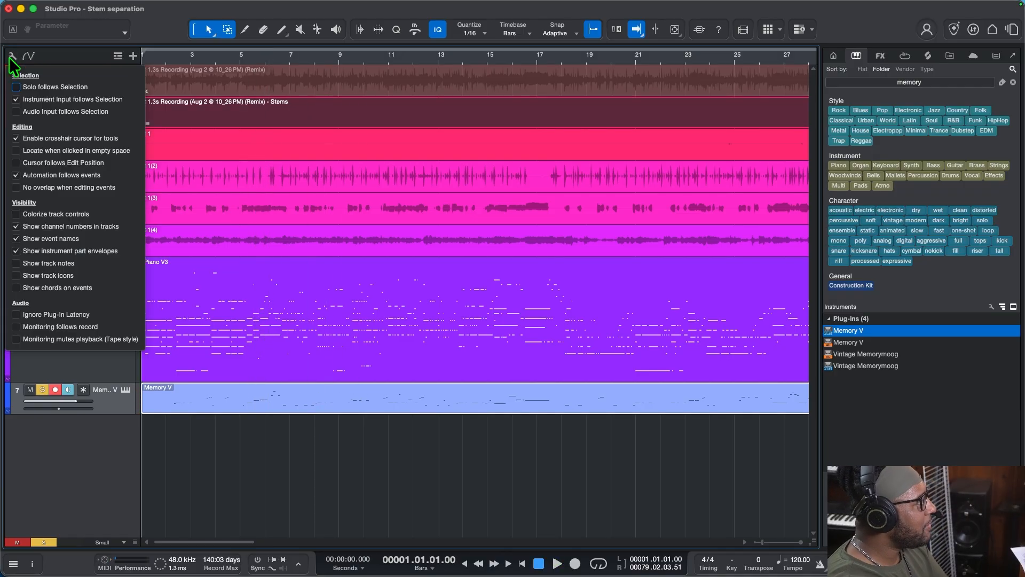
{"action": "left_click", "coordinate": [28, 55]}
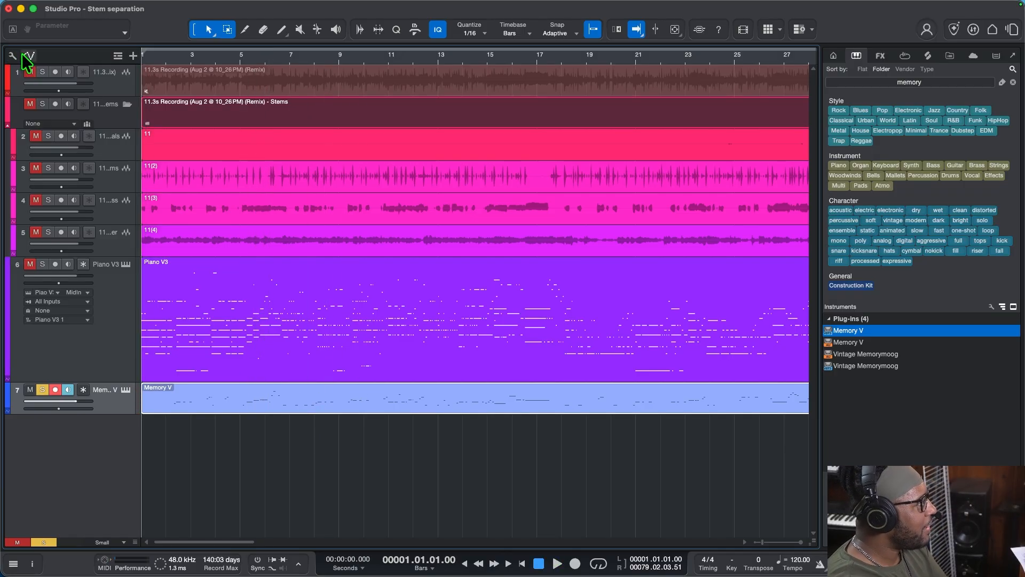
{"action": "left_click", "coordinate": [31, 565]}
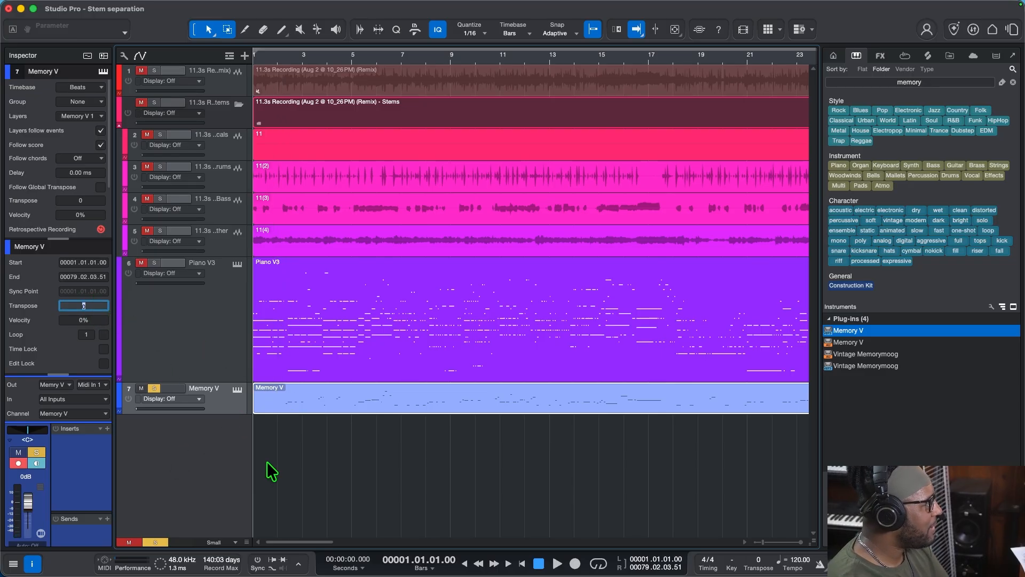
{"action": "type", "text": "2"}
{"action": "key", "text": "Return"}
{"action": "key", "text": "space"}
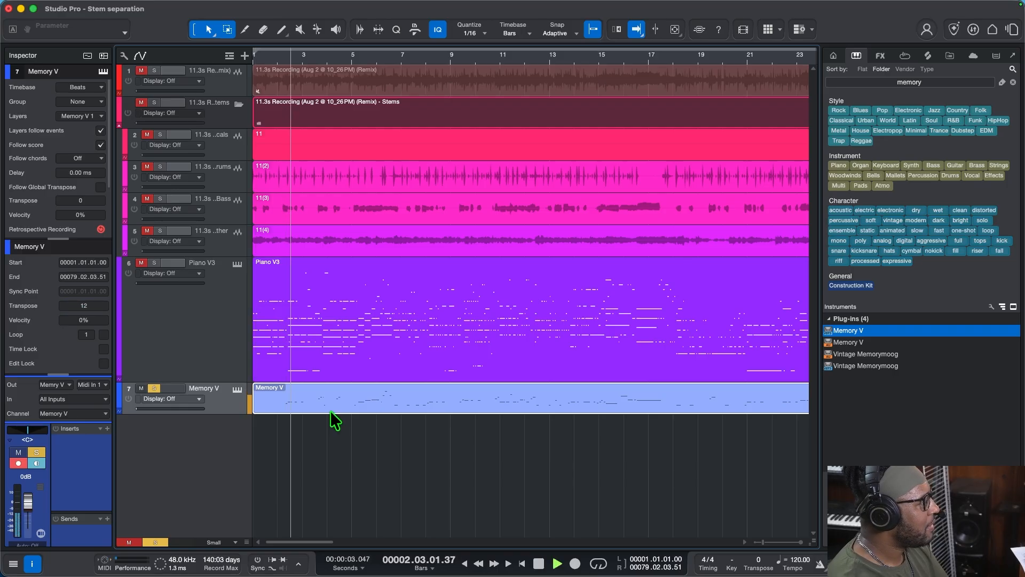
Set the Memory V track's own Transpose to 12 and replay the part from the start.
{"action": "left_click", "coordinate": [80, 200]}
{"action": "type", "text": "12"}
{"action": "key", "text": "Return"}
{"action": "key", "text": "space"}
{"action": "key", "text": "space"}
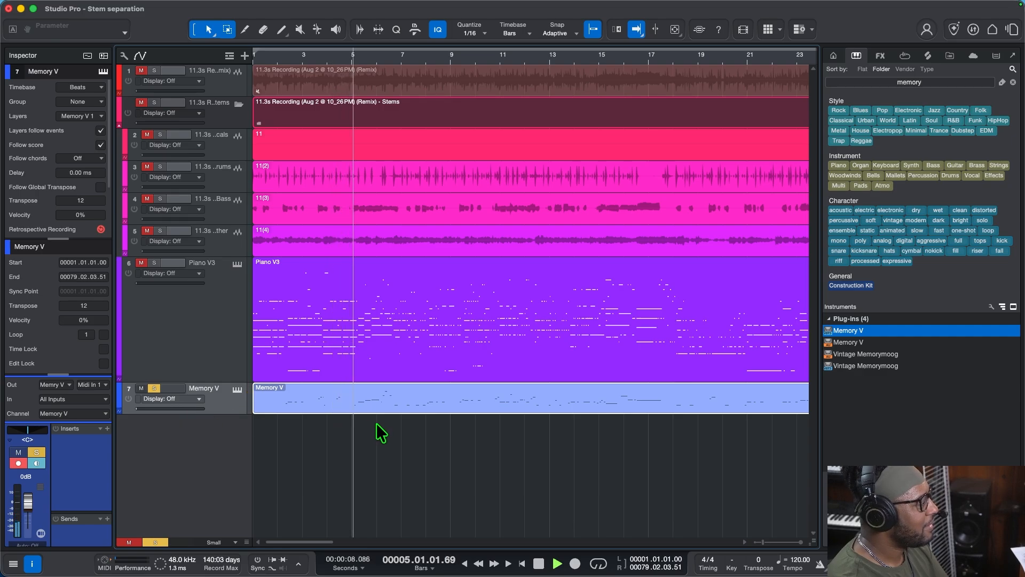
Solo the drums stem alongside Memory V, raise Memory V's volume to +8.6 dB, and check its instrument window.
{"action": "left_click", "coordinate": [159, 166]}
{"action": "left_click", "coordinate": [148, 167]}
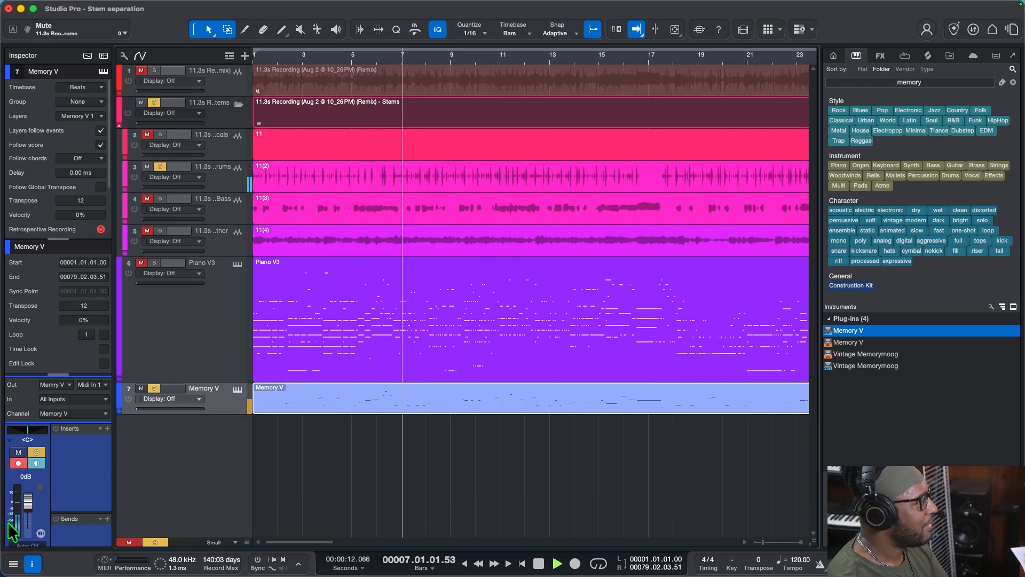
{"action": "left_click_drag", "start_coordinate": [26, 506], "coordinate": [24, 498]}
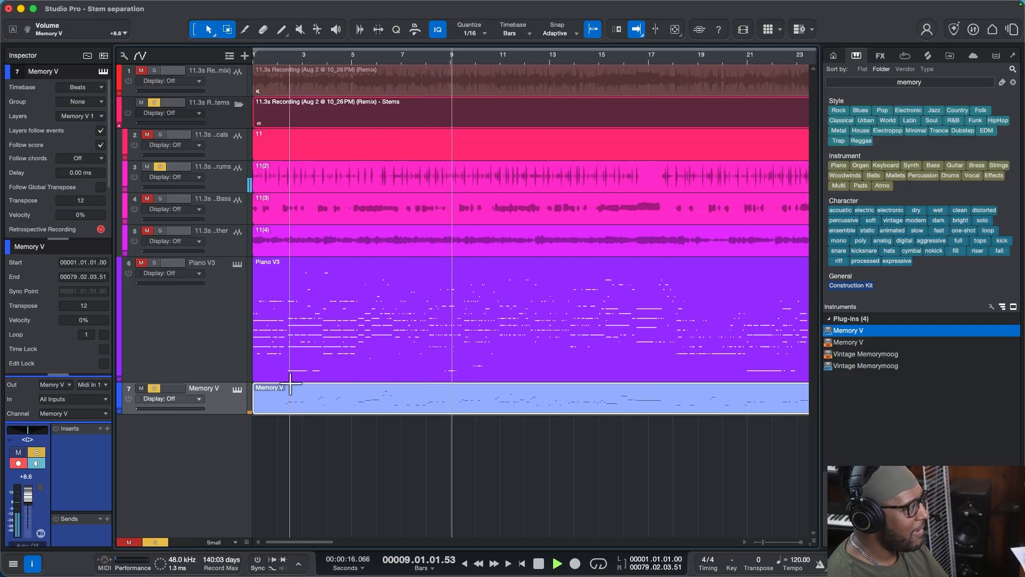
{"action": "left_click", "coordinate": [238, 389]}
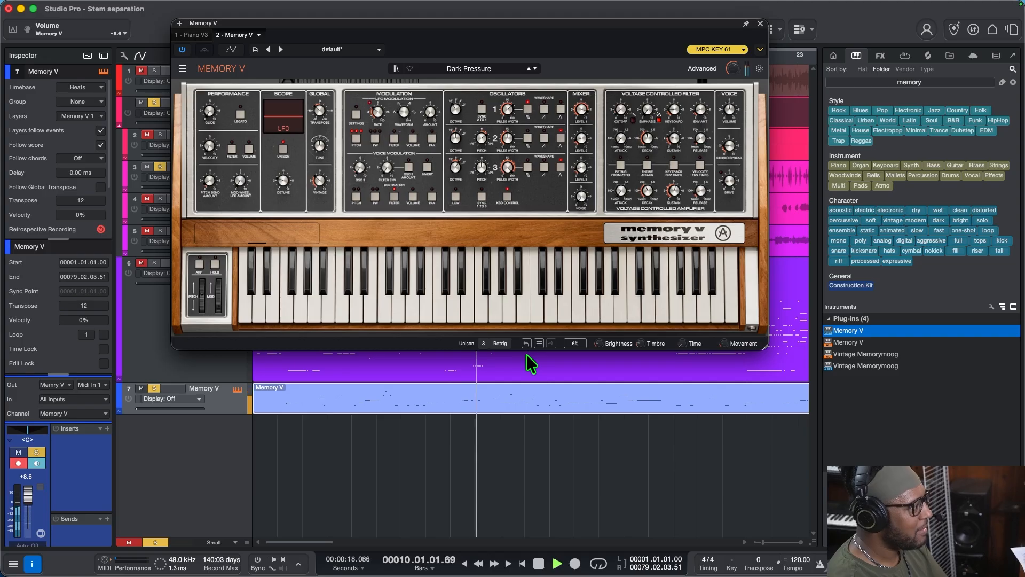
{"action": "left_click", "coordinate": [761, 24]}
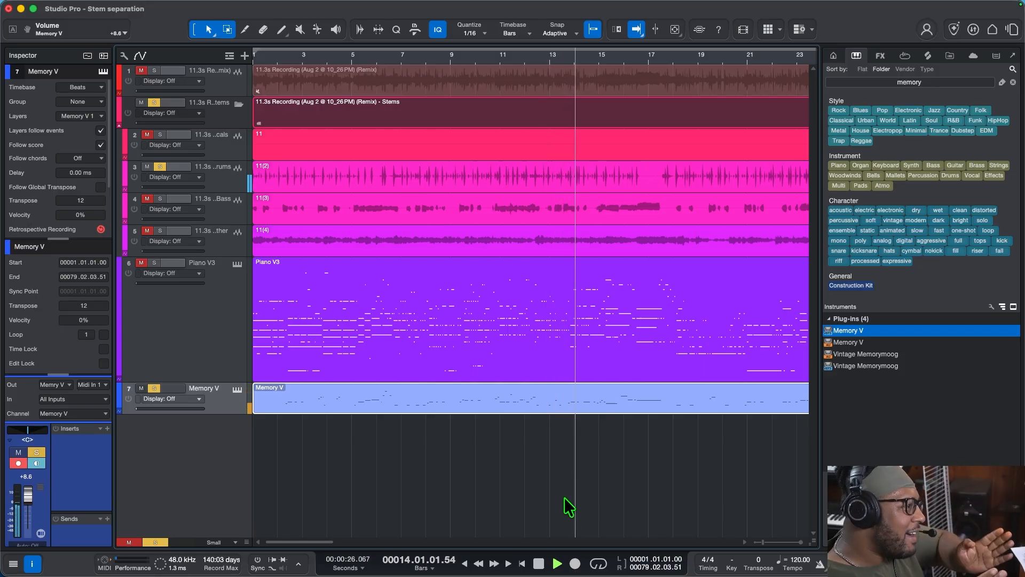
Add the "other" stem to the solo and lower its volume to -2.3 dB.
{"action": "left_click", "coordinate": [161, 232]}
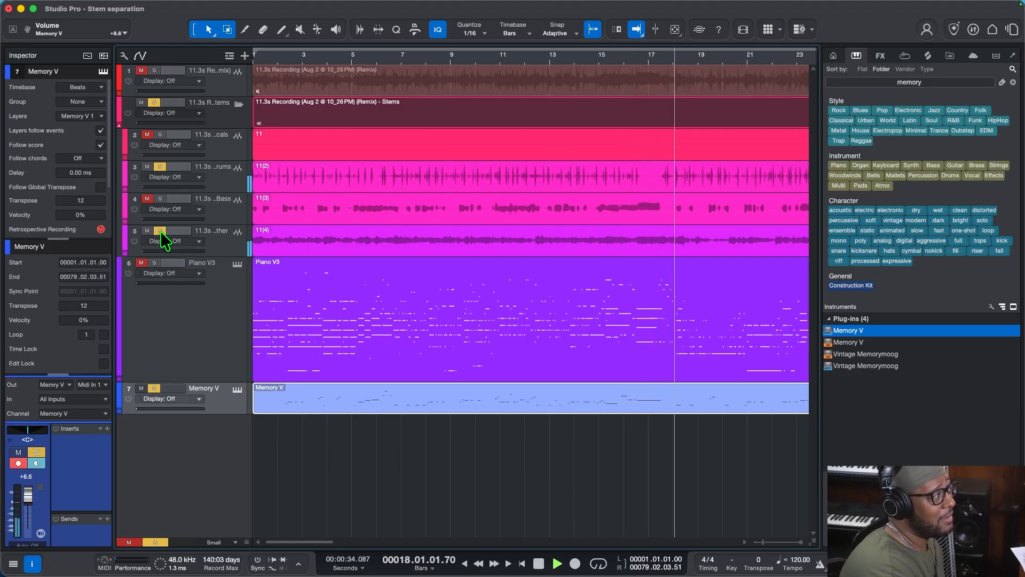
{"action": "left_click", "coordinate": [216, 240]}
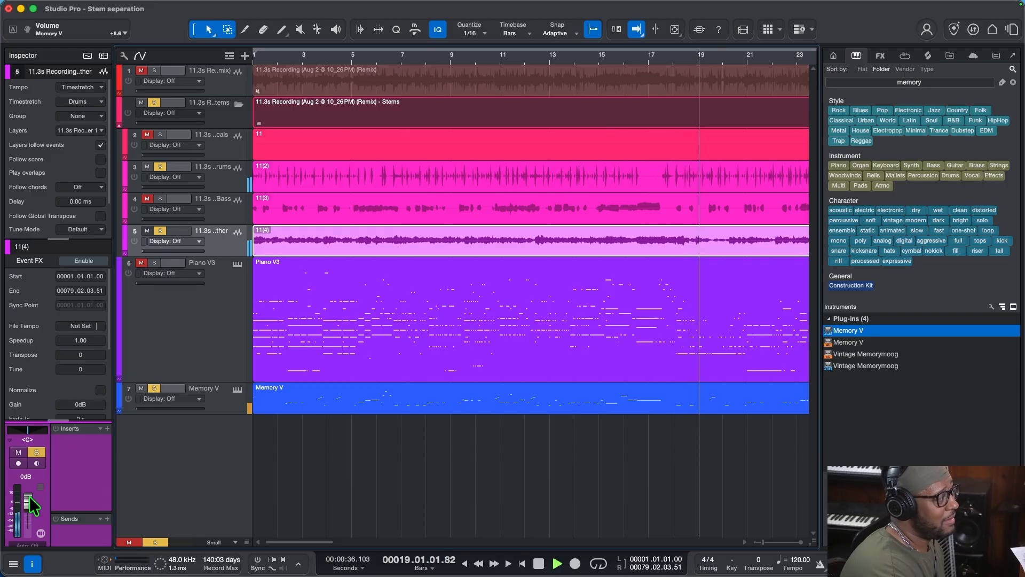
{"action": "left_click_drag", "start_coordinate": [28, 495], "coordinate": [28, 503]}
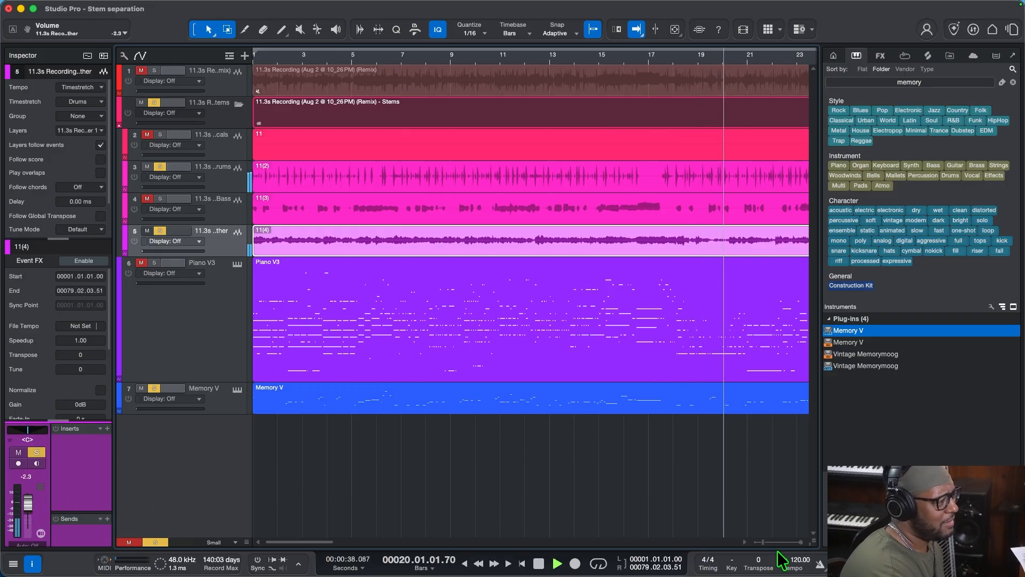
Zoom in on the arrangement timeline and hide the browser to widen the track view.
{"action": "left_click_drag", "start_coordinate": [763, 542], "coordinate": [763, 542]}
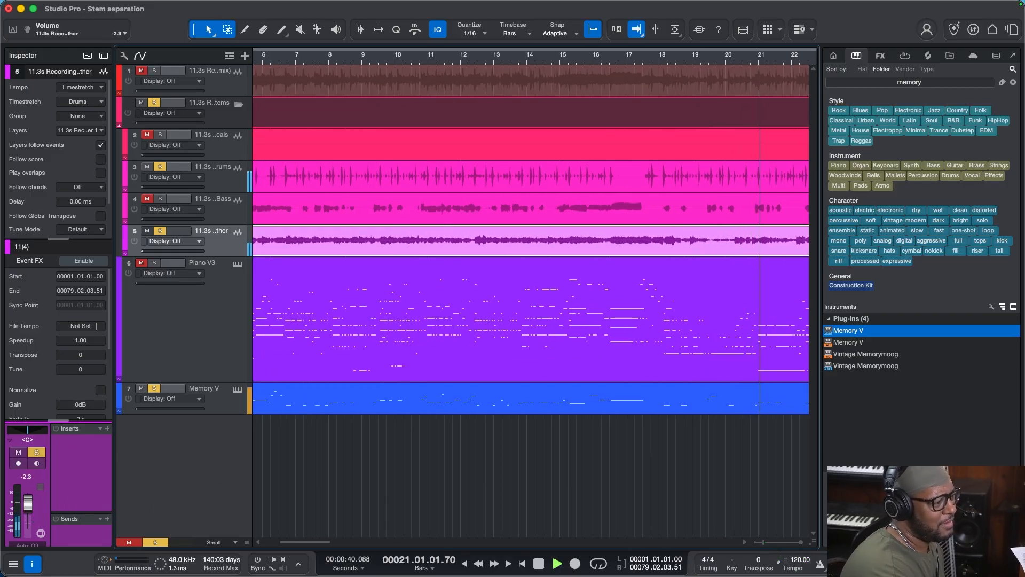
{"action": "left_click", "coordinate": [1011, 564]}
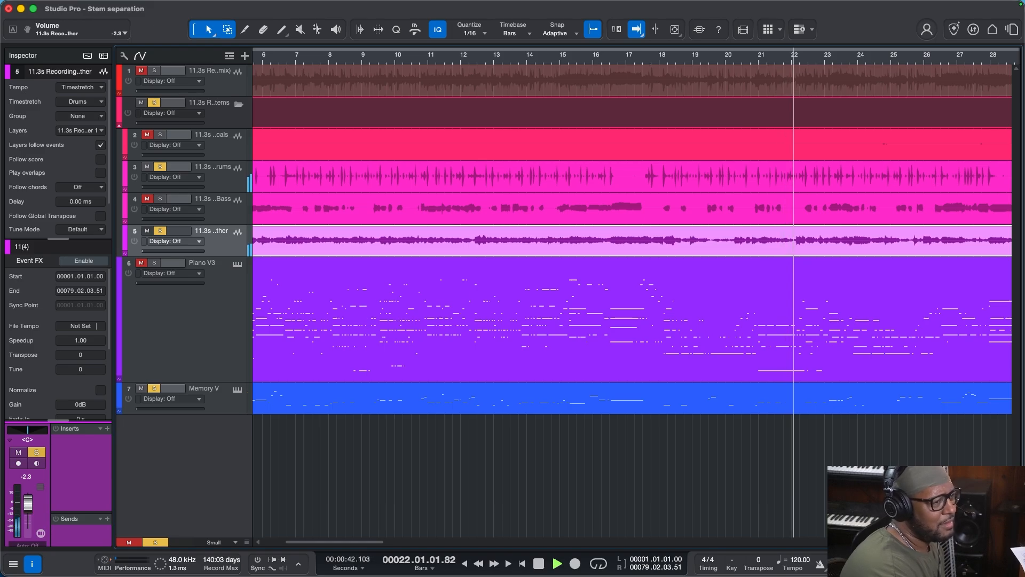
{"action": "left_click_drag", "start_coordinate": [330, 543], "coordinate": [350, 542]}
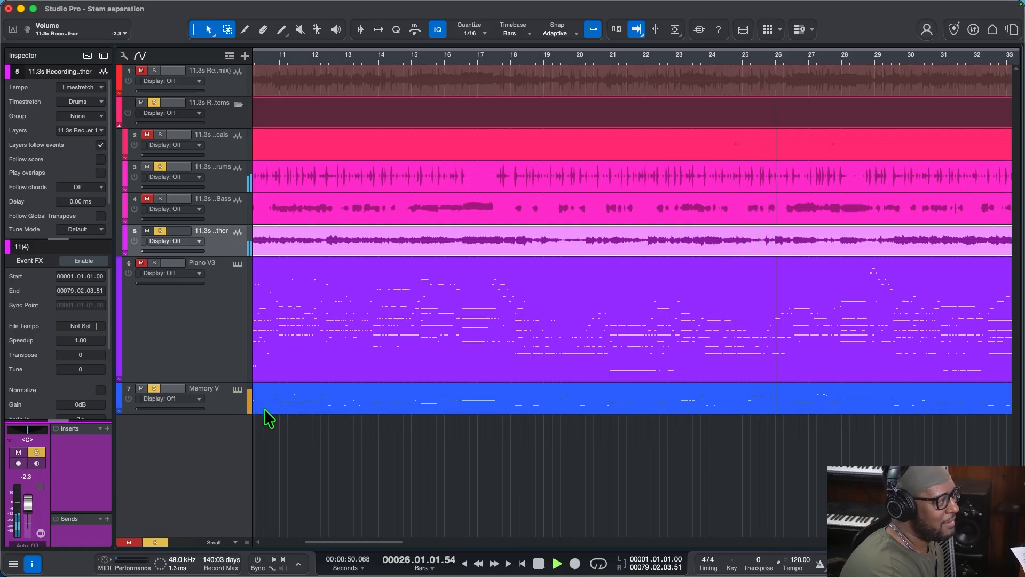
Audition the Piano V3 track with the soloed tracks, remove it from the solo, follow the arrangement, and stop playback.
{"action": "left_click", "coordinate": [141, 262]}
{"action": "left_click", "coordinate": [154, 262]}
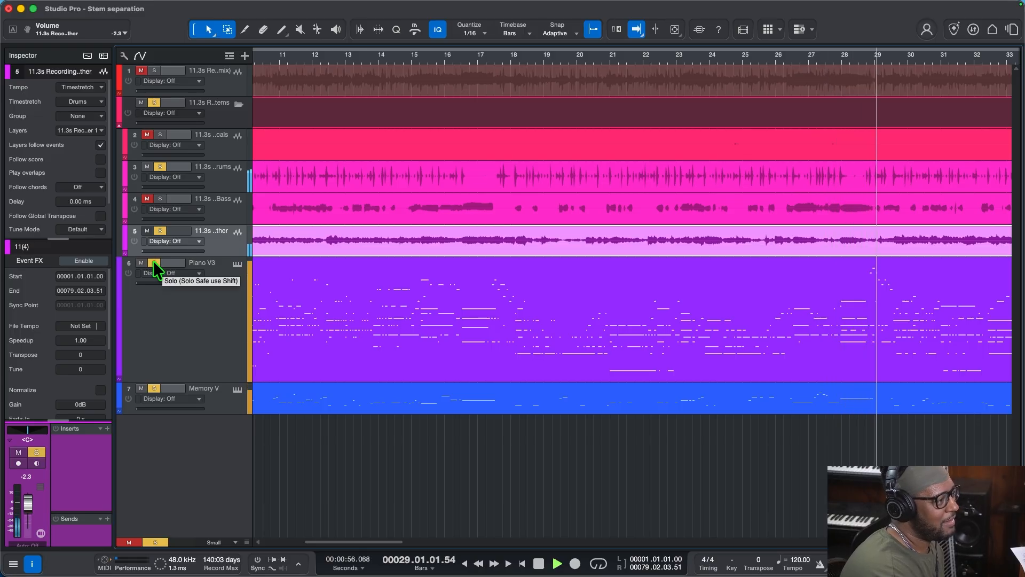
{"action": "left_click", "coordinate": [154, 262]}
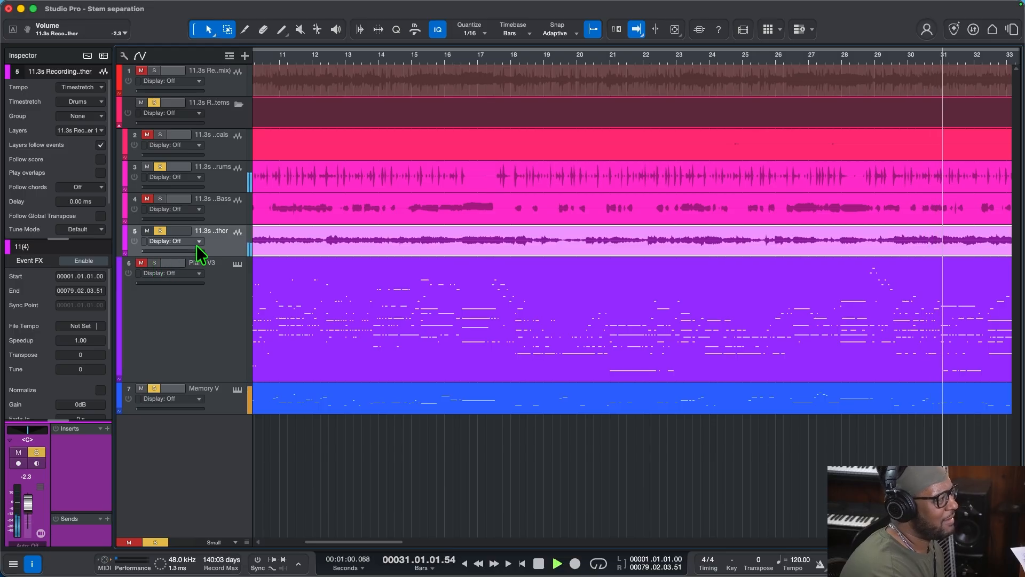
{"action": "key", "text": "e"}
{"action": "key", "text": "e"}
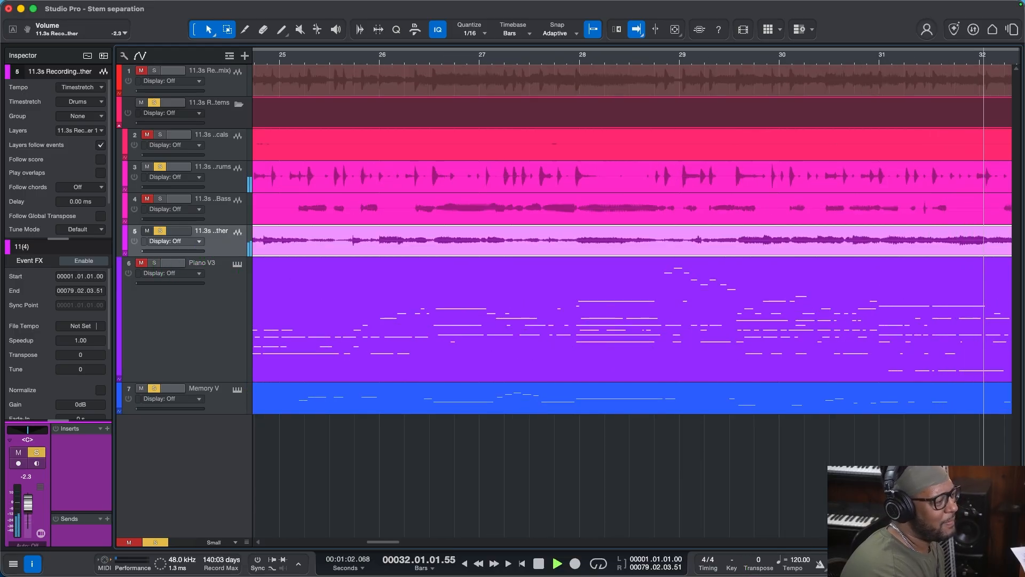
{"action": "key", "text": "w"}
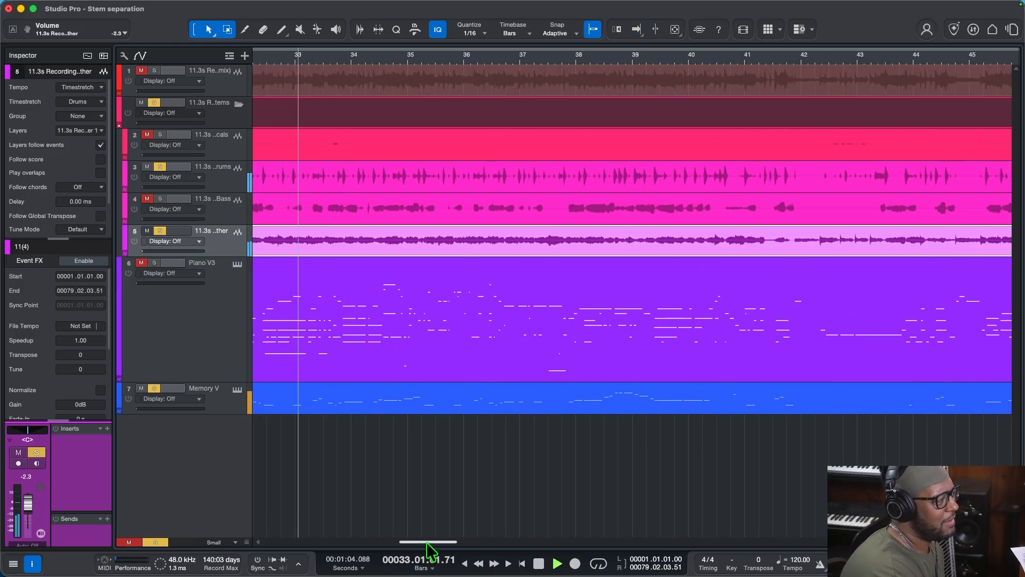
{"action": "left_click", "coordinate": [541, 563]}
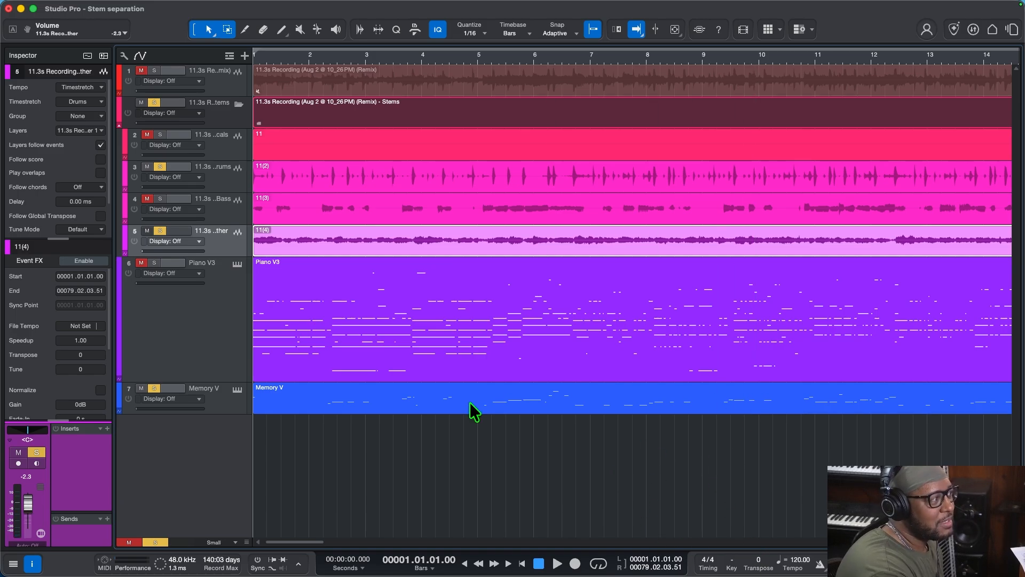
Add a new instrument track and move it directly beneath the drums stem.
{"action": "right_click", "coordinate": [233, 455]}
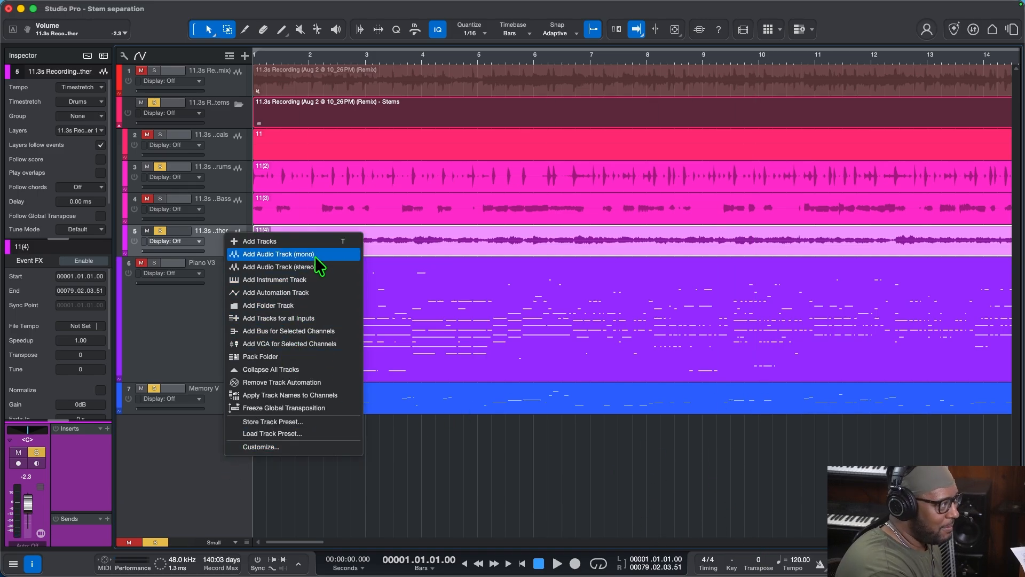
{"action": "left_click", "coordinate": [296, 280]}
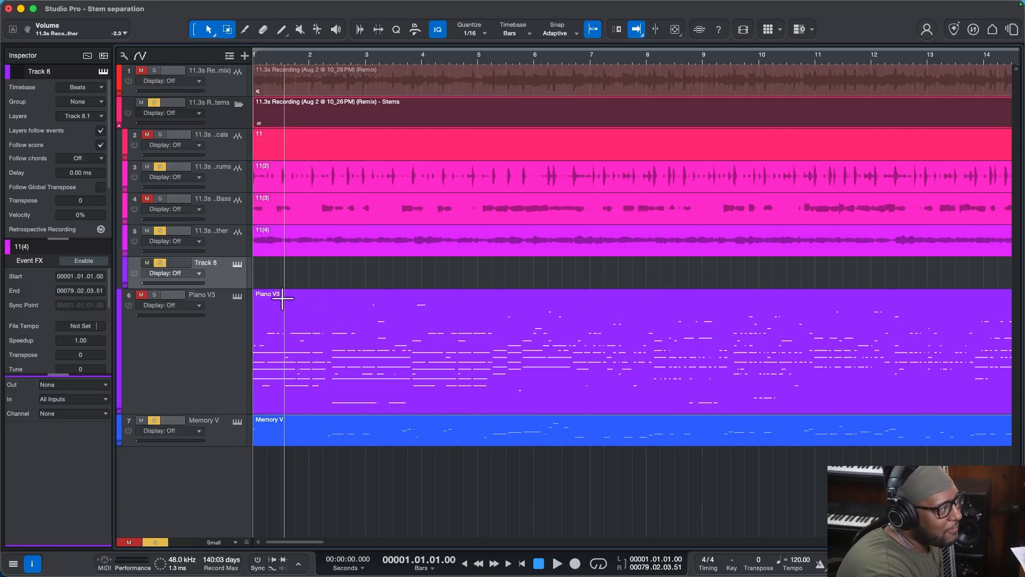
{"action": "left_click_drag", "start_coordinate": [239, 283], "coordinate": [241, 200]}
Convert the drums stem to MIDI on the new instrument track using Extract Drums.
{"action": "left_click_drag", "start_coordinate": [412, 183], "coordinate": [412, 213]}
{"action": "left_click", "coordinate": [531, 189]}
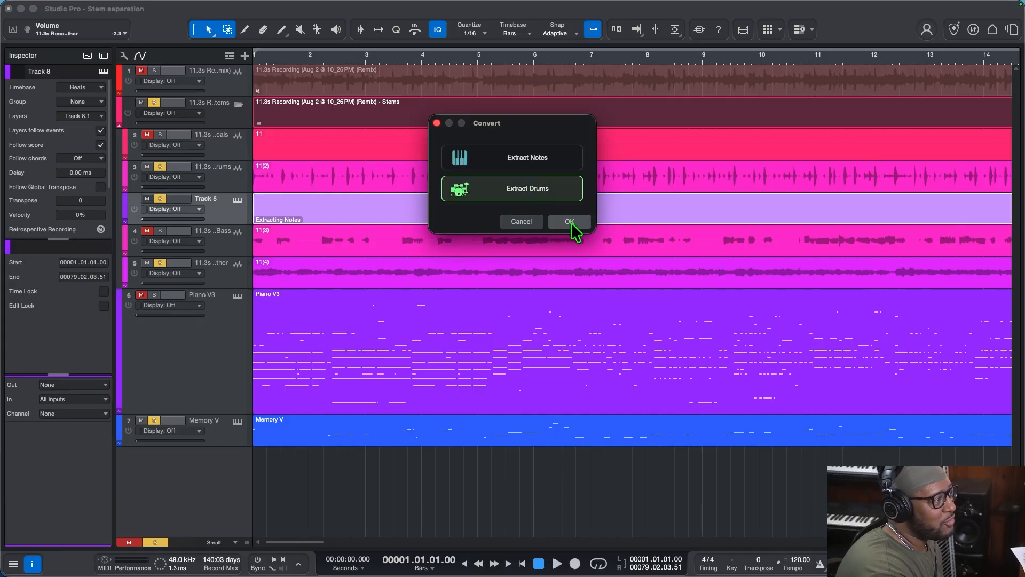
{"action": "left_click", "coordinate": [569, 221]}
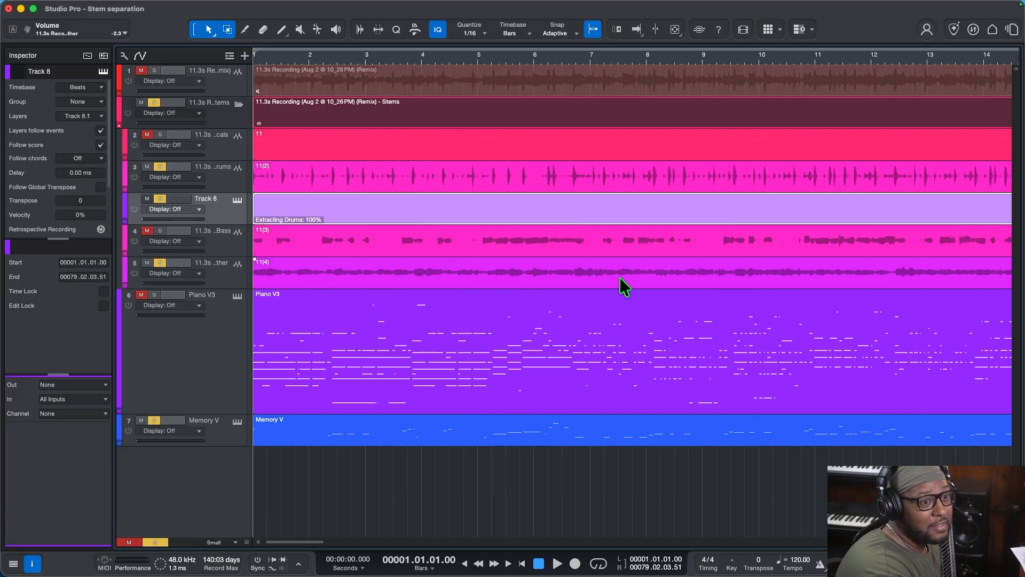
Open the extracted drum part in the note editor, examine its notes and velocities, and review the full-length arrangement alongside the other tracks.
{"action": "double_click", "coordinate": [446, 216]}
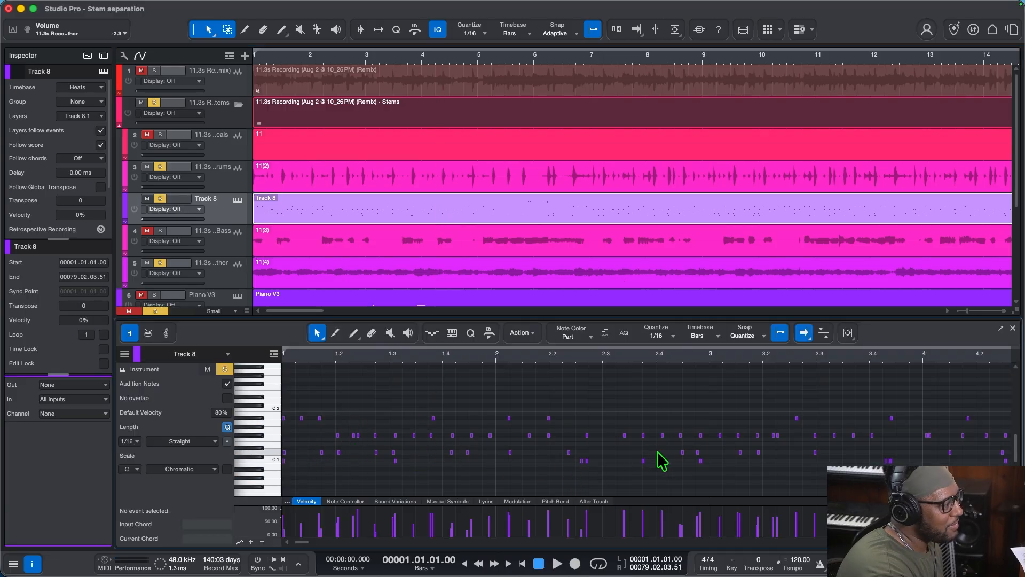
{"action": "left_click_drag", "start_coordinate": [305, 543], "coordinate": [392, 540]}
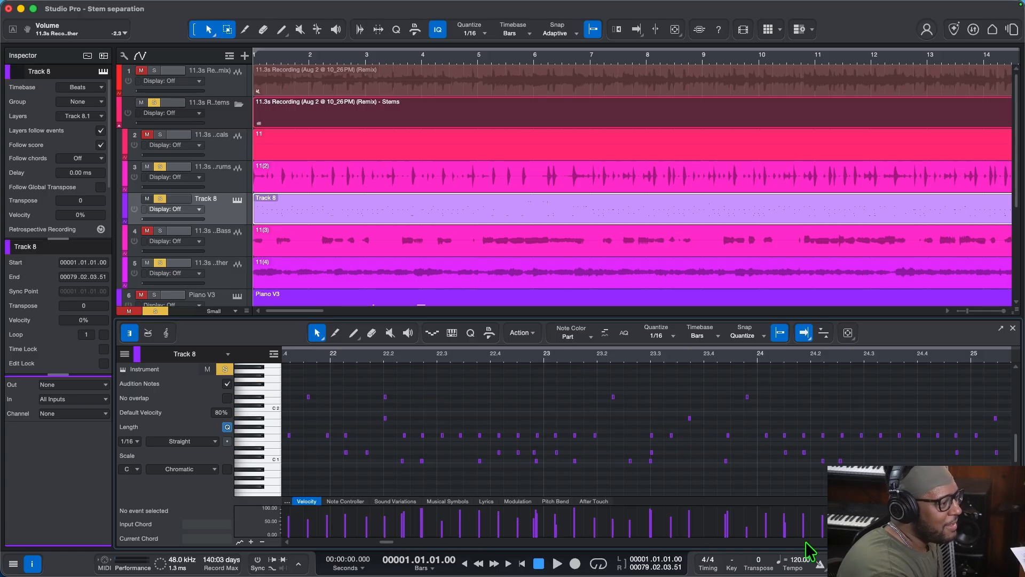
{"action": "left_click_drag", "start_coordinate": [968, 311], "coordinate": [961, 314]}
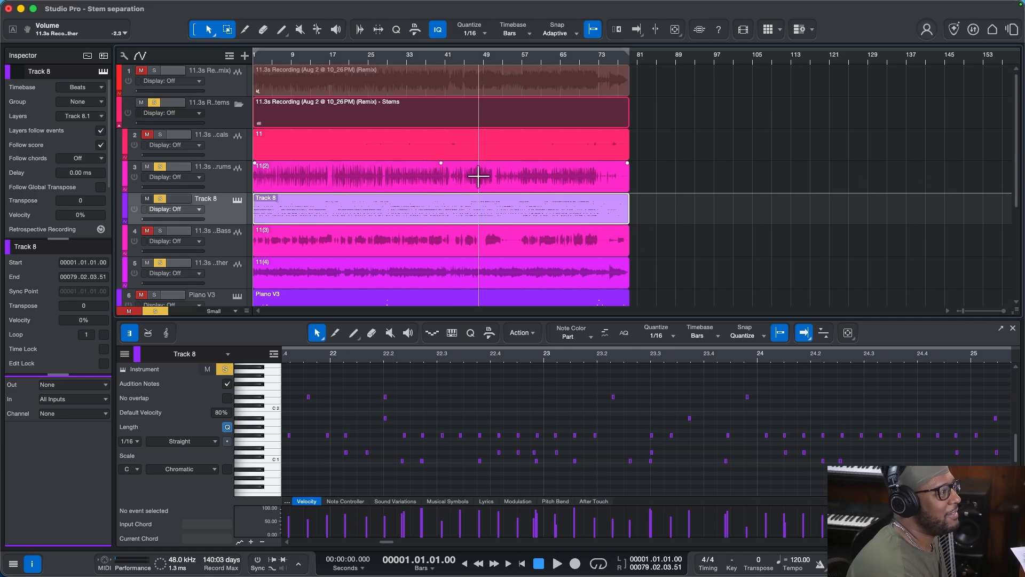
{"action": "scroll", "coordinate": [507, 192], "scroll_direction": "down", "scroll_amount": 5}
{"action": "scroll", "coordinate": [512, 228], "scroll_direction": "up", "scroll_amount": 5}
{"action": "scroll", "coordinate": [521, 220], "scroll_direction": "down", "scroll_amount": 5}
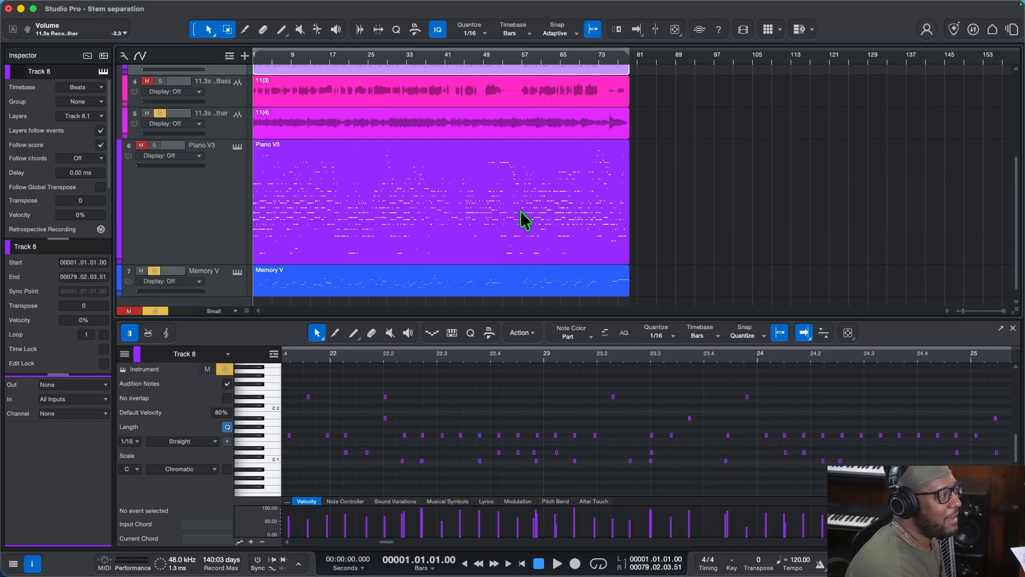
{"action": "scroll", "coordinate": [460, 182], "scroll_direction": "up", "scroll_amount": 1}
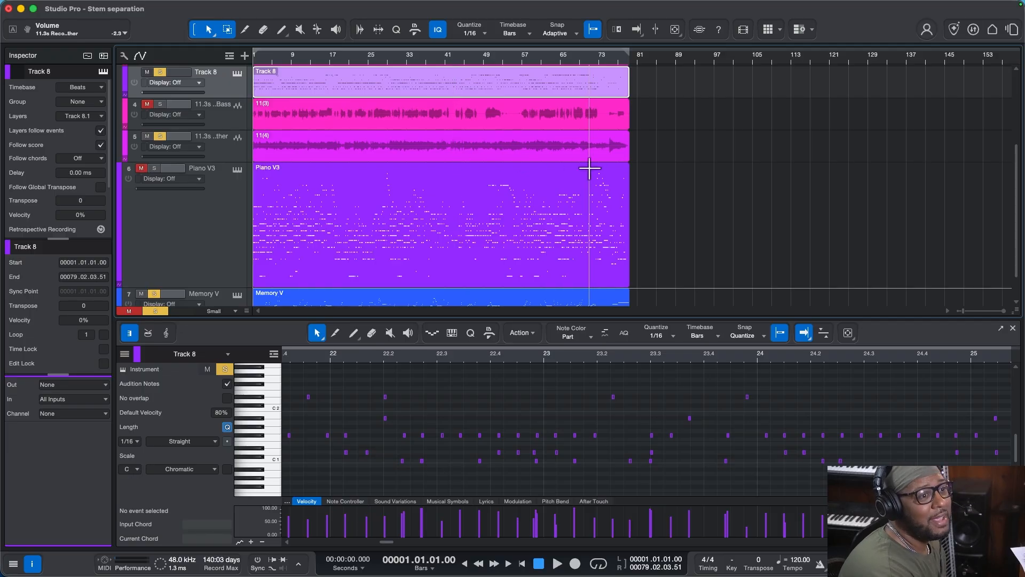